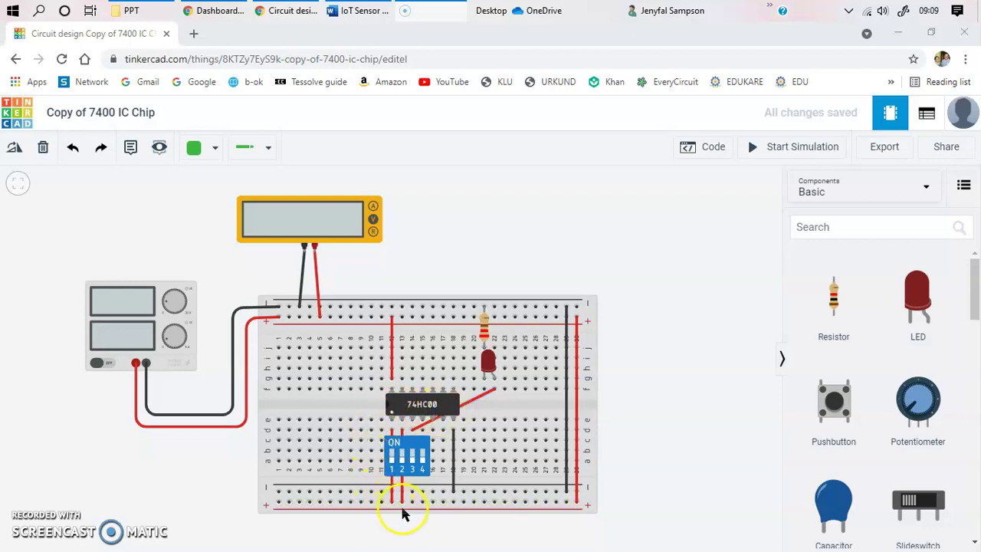
- Switch the Components list from Basic to All and scroll down to the Breadboards section
click(396, 413)
drag(400, 453, 412, 457)
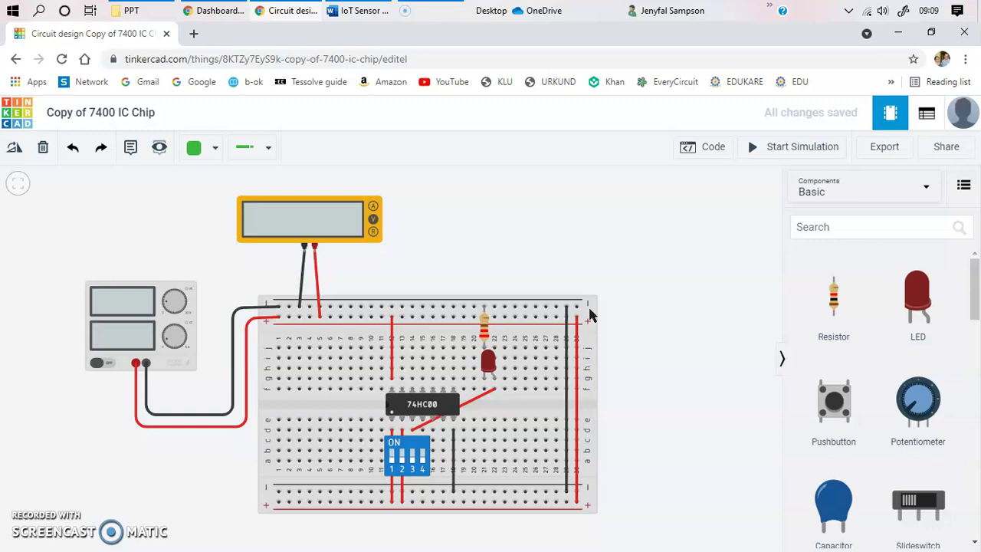
click(843, 192)
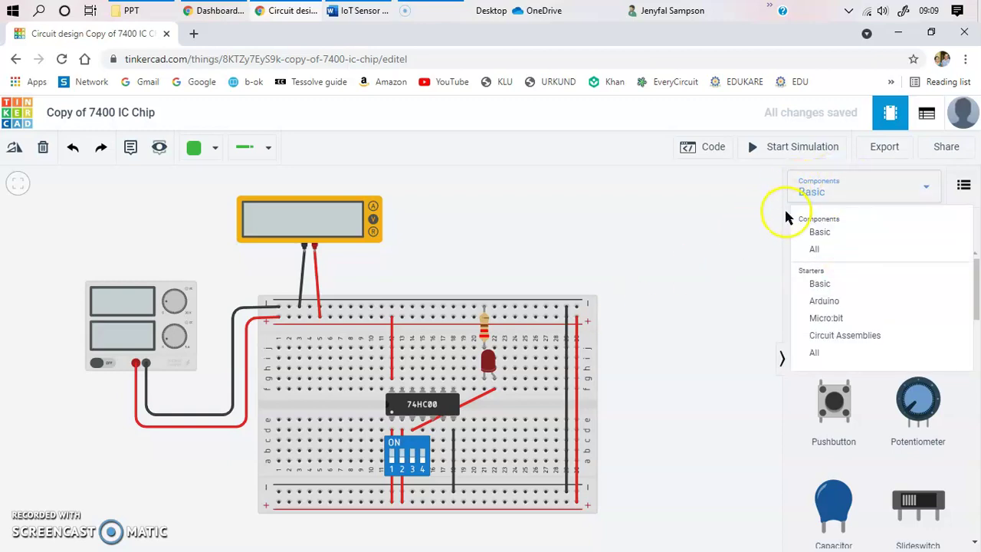
click(811, 249)
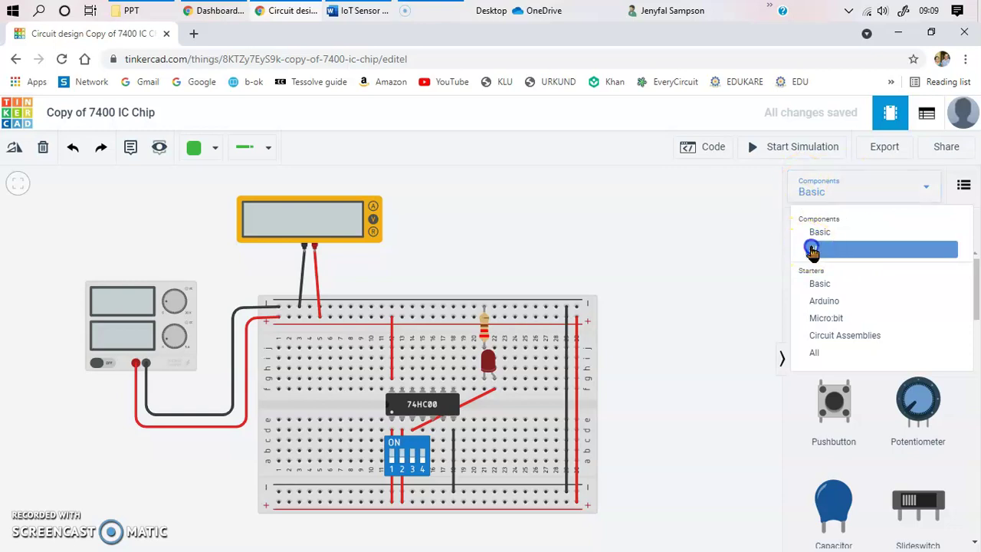
scroll(898, 341, down, 8)
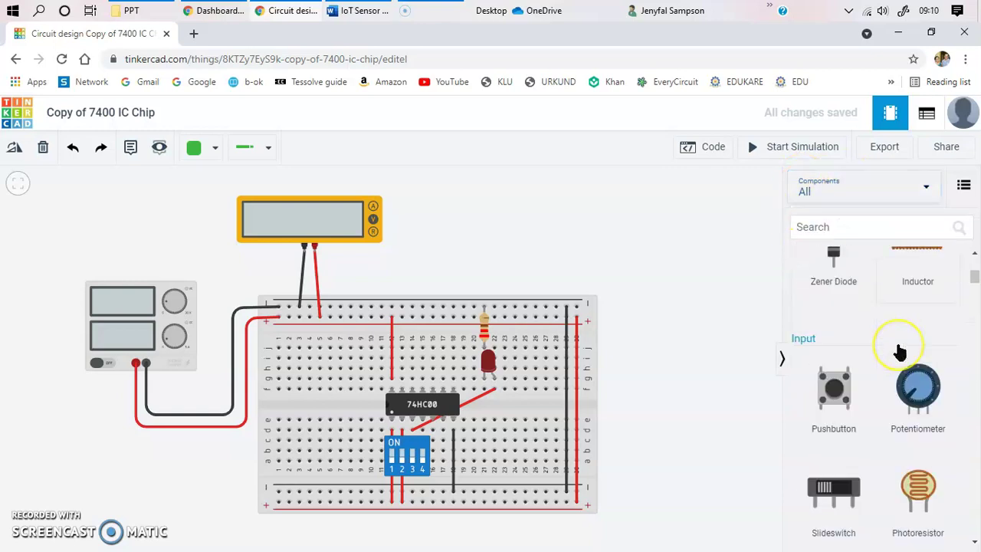
scroll(900, 351, down, 8)
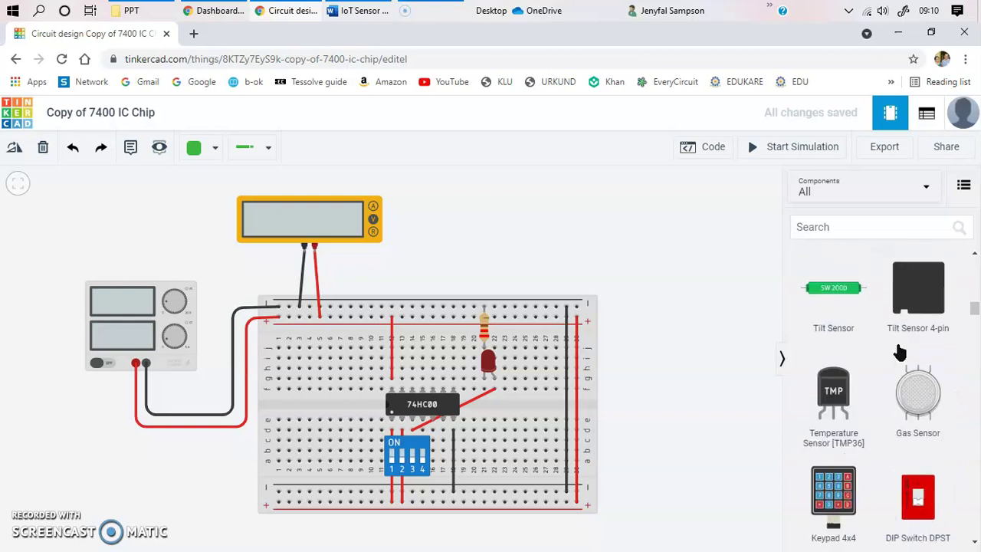
scroll(900, 351, down, 10)
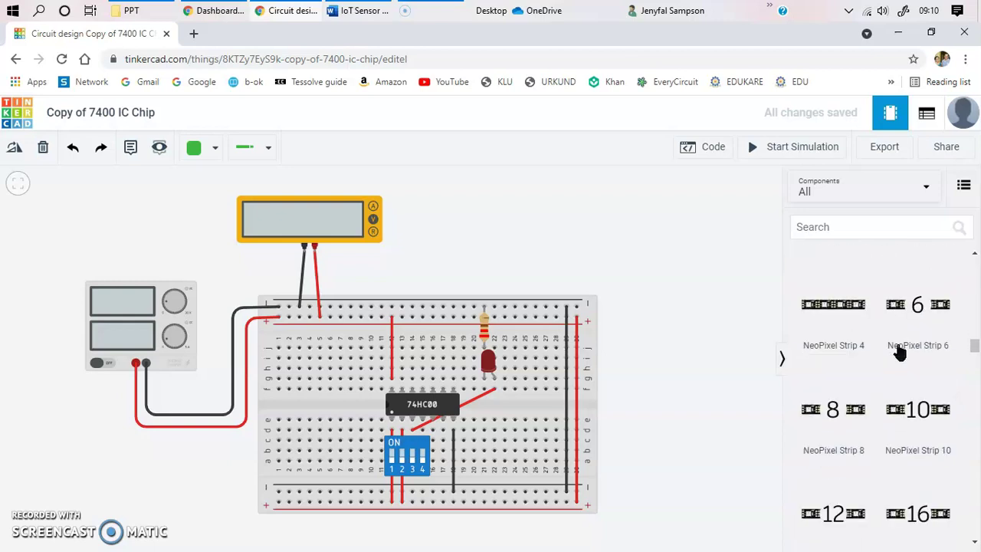
scroll(900, 351, down, 10)
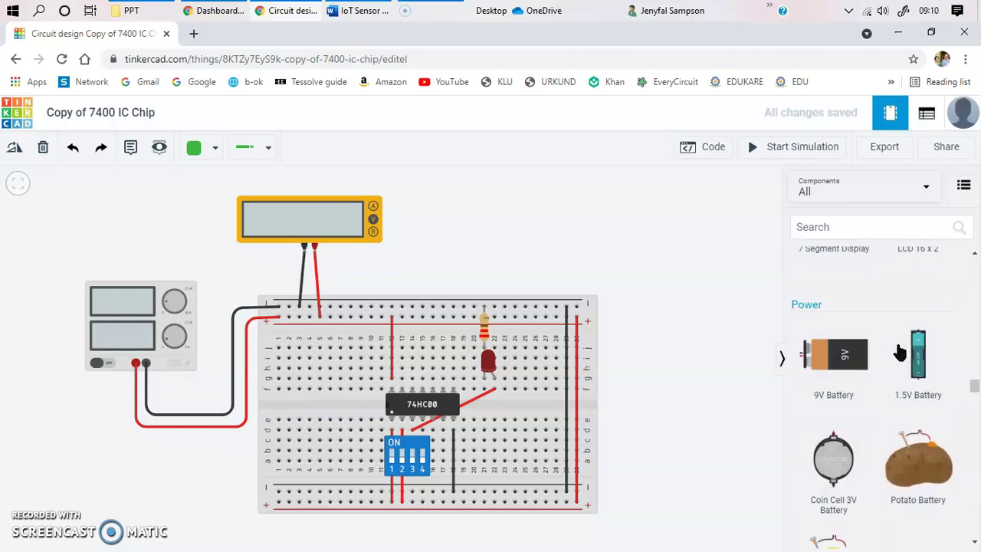
scroll(901, 351, down, 3)
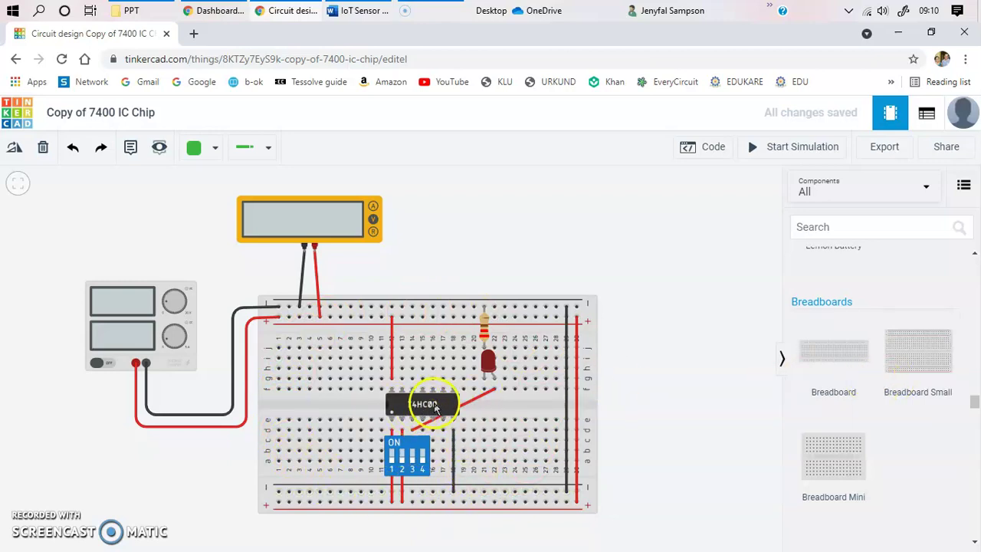
- Scroll the parts list to the Logic section and check the 74HC00's Output 1, Input 2A and 2B pins
drag(975, 404, 976, 488)
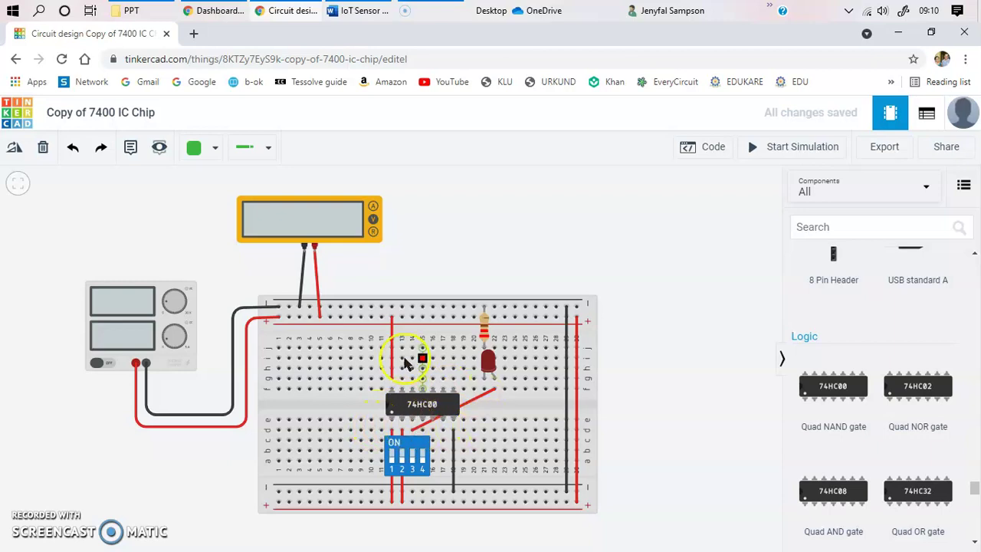
click(412, 423)
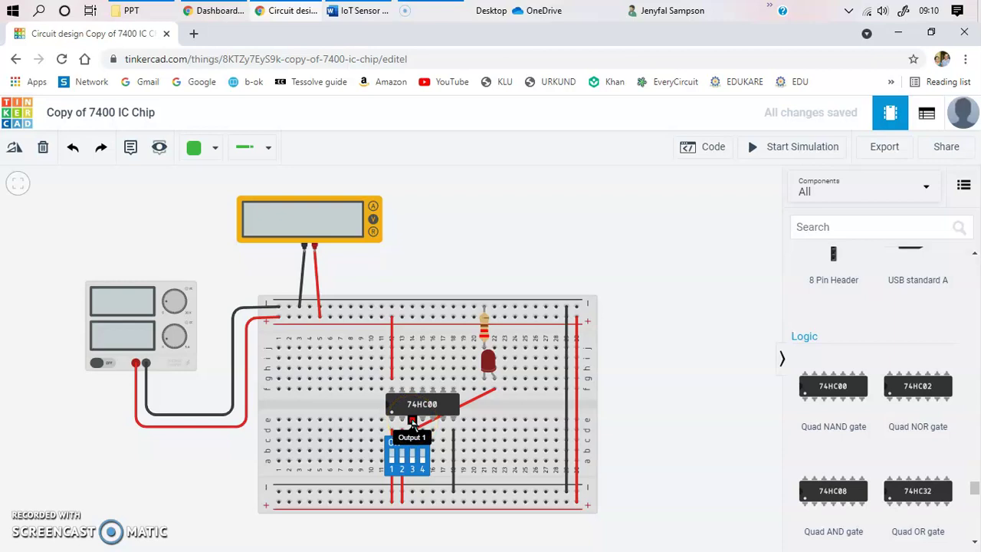
click(422, 424)
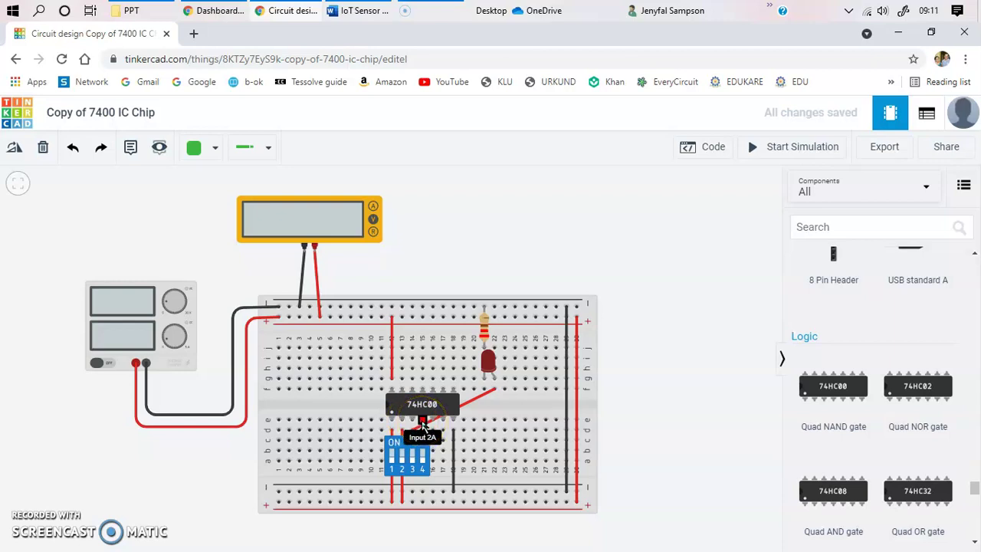
click(432, 422)
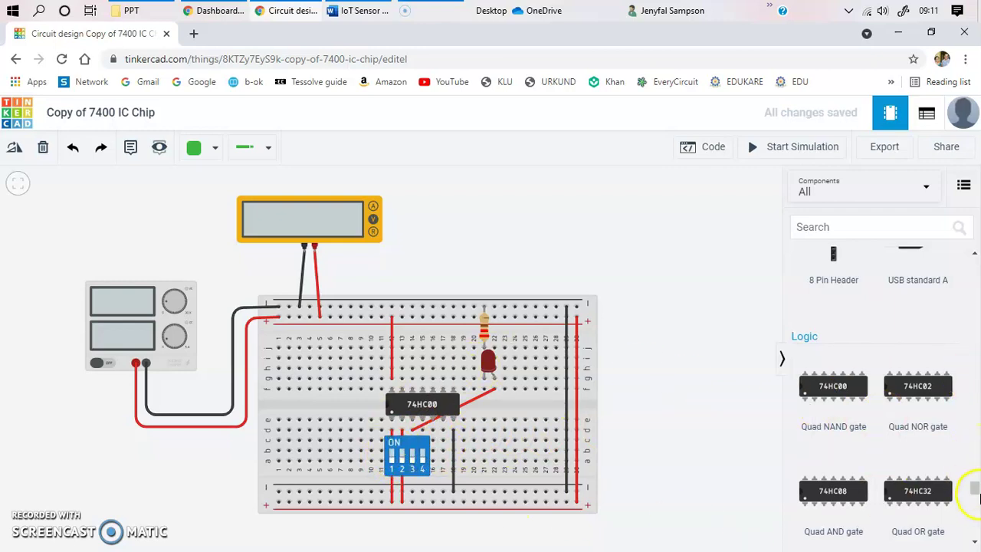
- Scroll the parts panel up from Logic to the DIP Switch and Output LED entries
drag(972, 489, 971, 317)
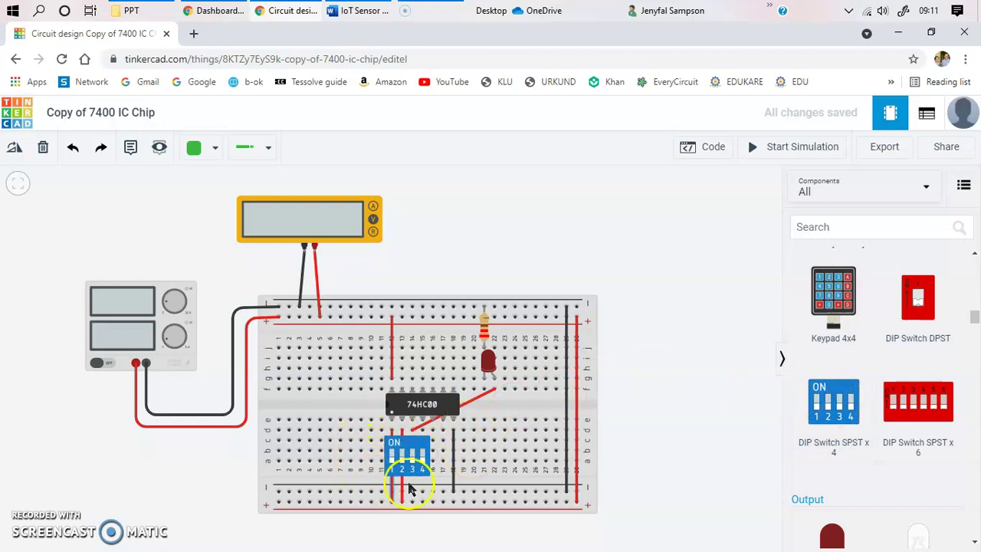
click(392, 431)
click(392, 499)
click(495, 391)
drag(974, 318, 976, 261)
scroll(964, 339, down, 10)
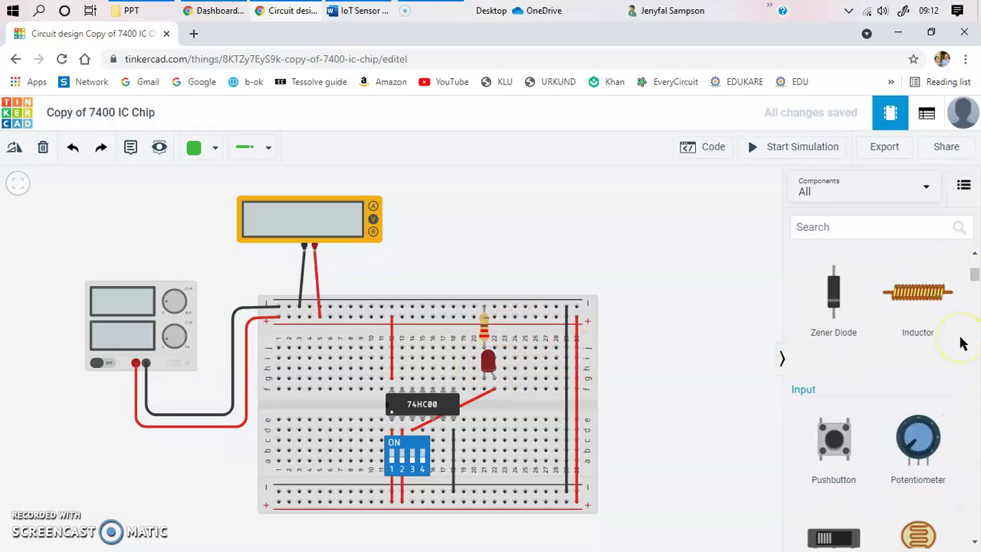
scroll(935, 337, down, 8)
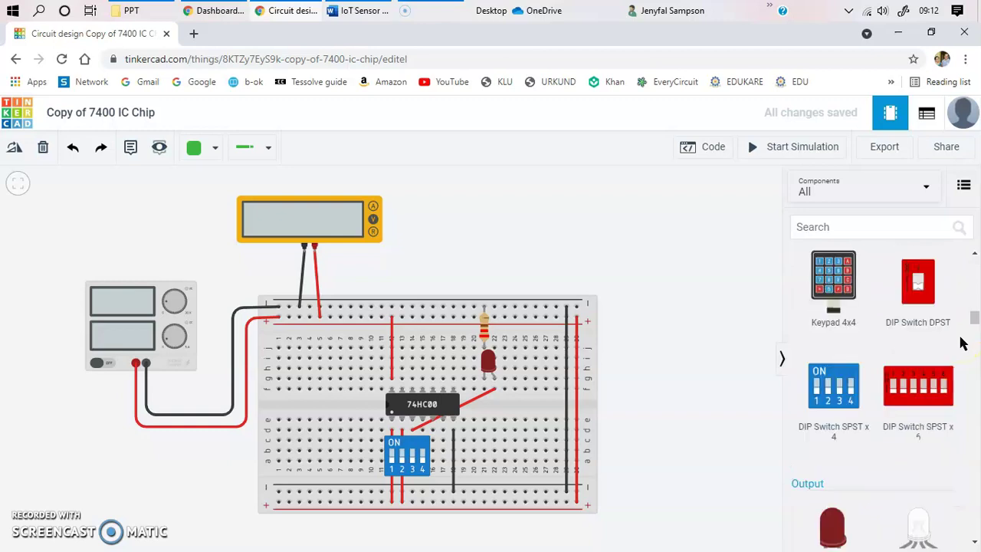
scroll(881, 330, up, 2)
click(878, 328)
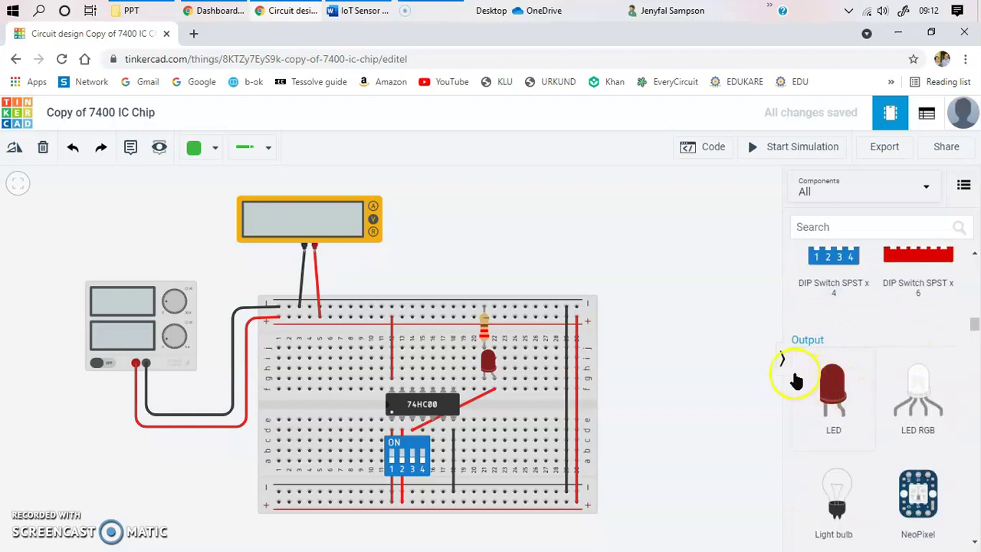
click(487, 362)
click(720, 237)
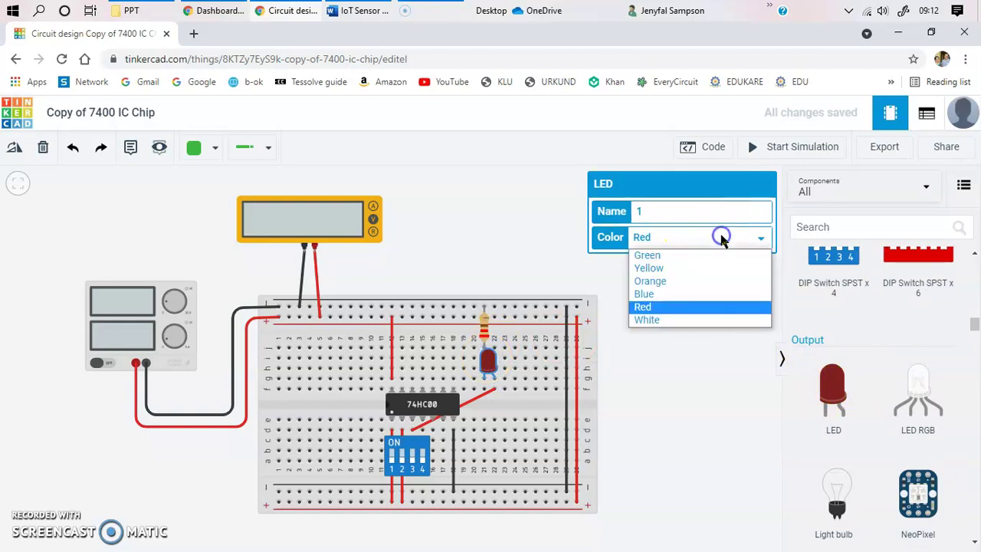
click(686, 258)
click(686, 240)
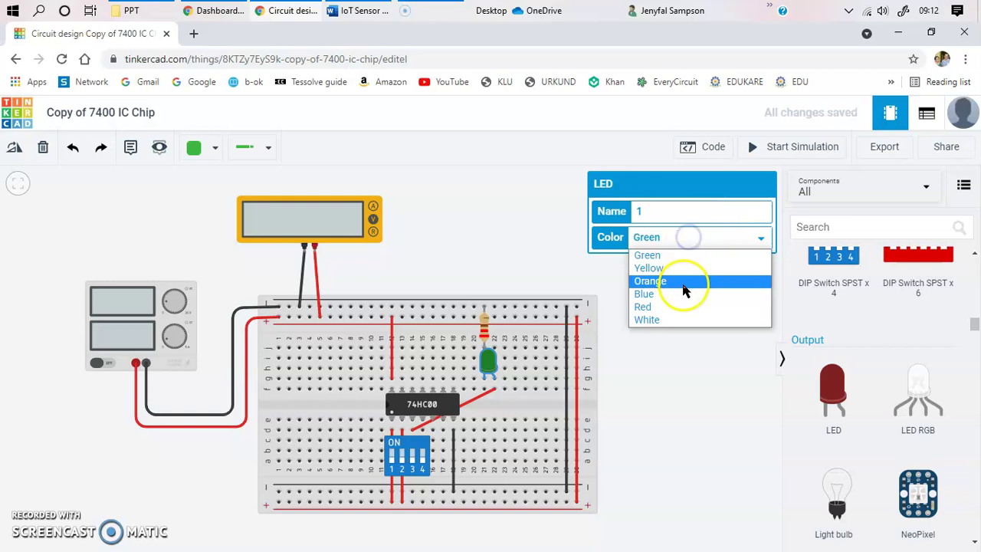
click(719, 330)
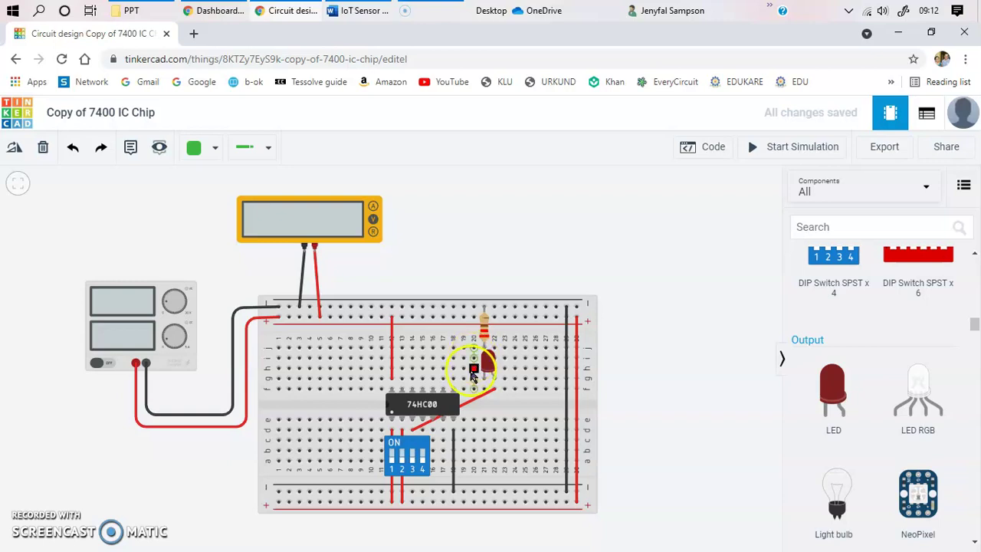
click(484, 326)
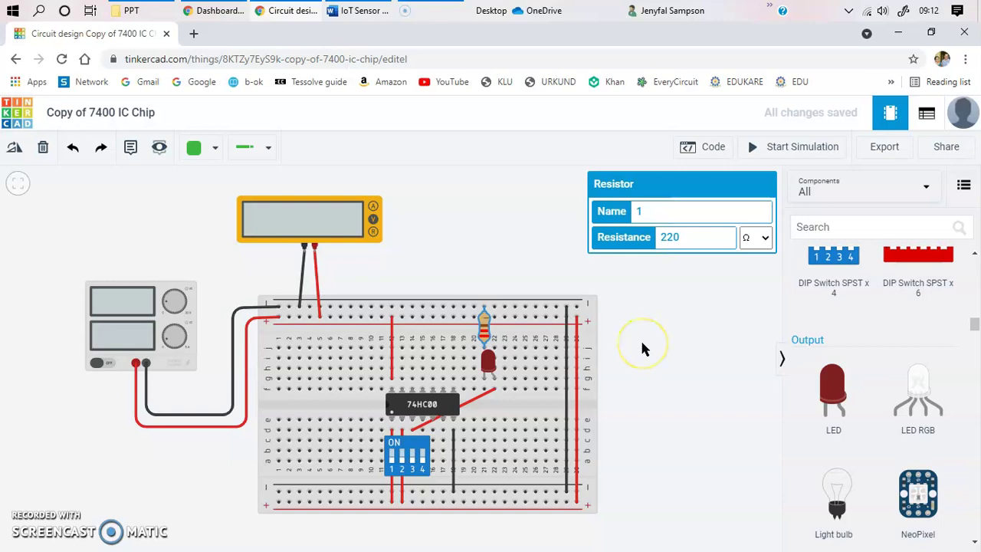
click(484, 331)
click(698, 344)
scroll(855, 361, up, 5)
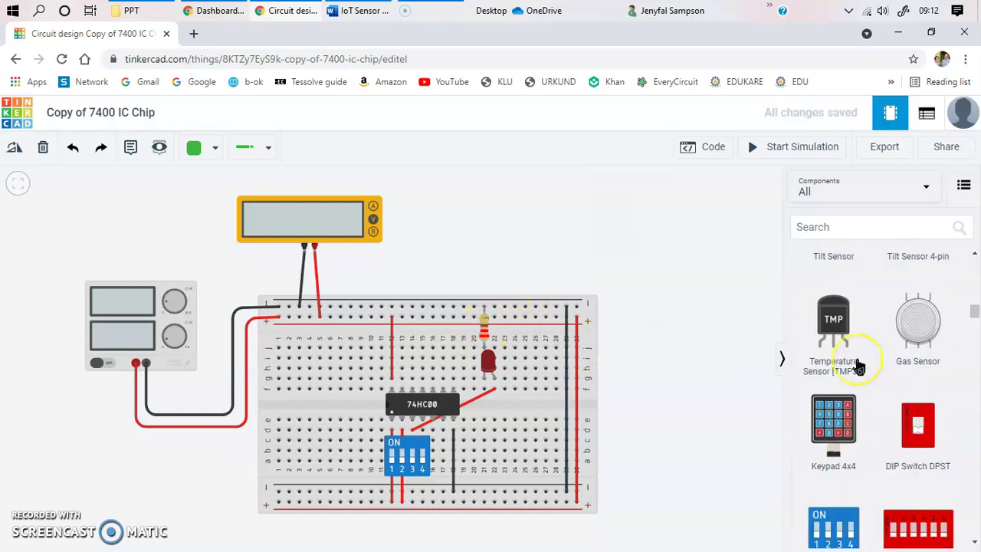
scroll(855, 360, up, 10)
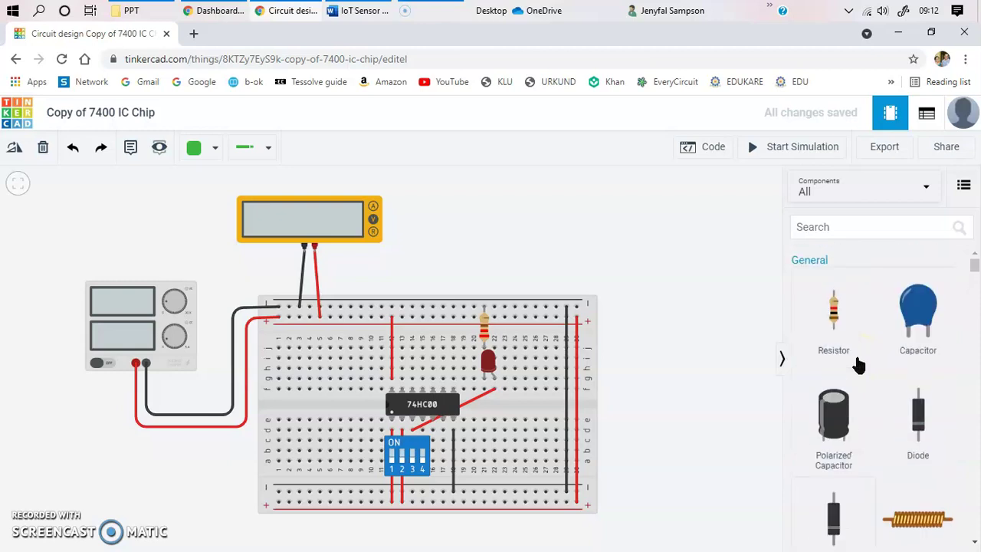
click(486, 327)
click(729, 241)
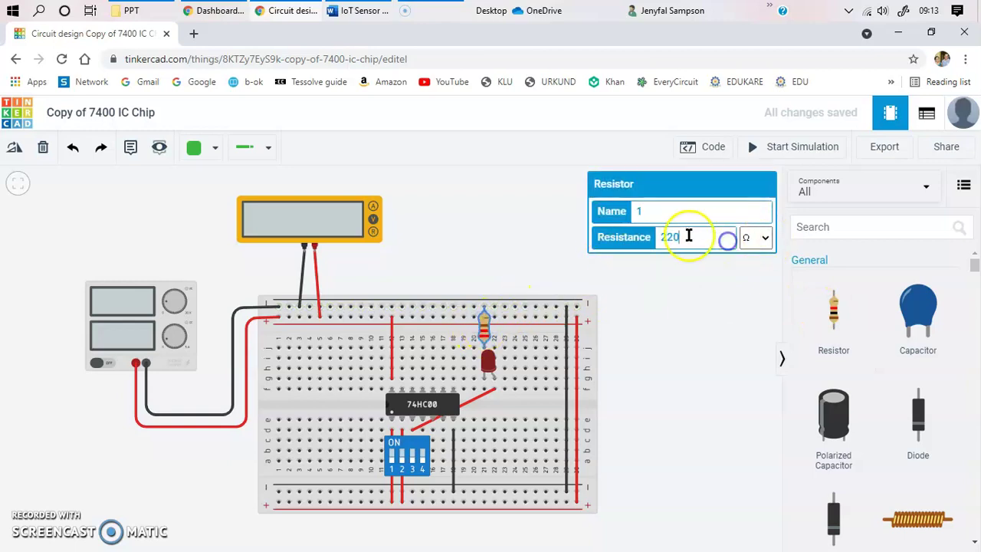
click(765, 238)
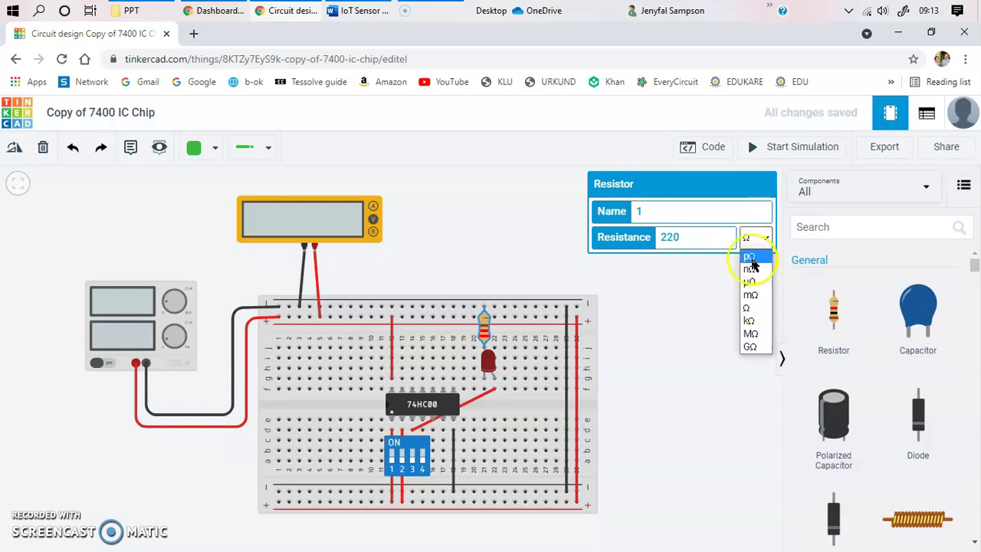
click(678, 307)
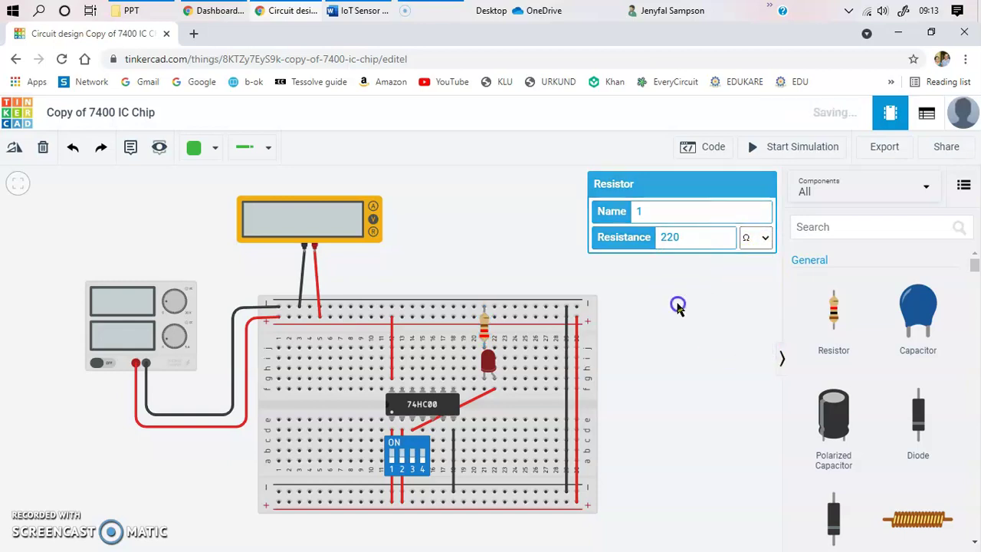
click(677, 307)
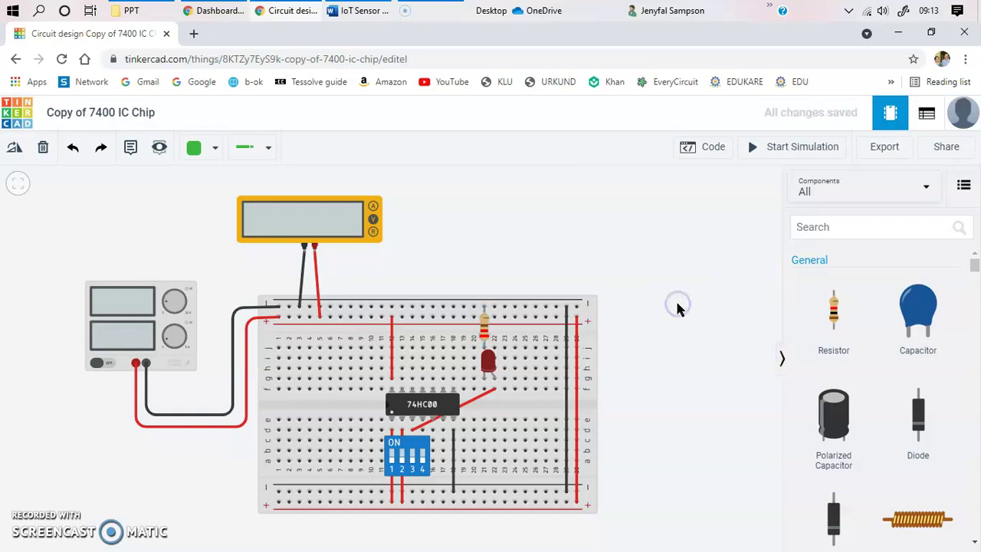
click(434, 406)
click(412, 453)
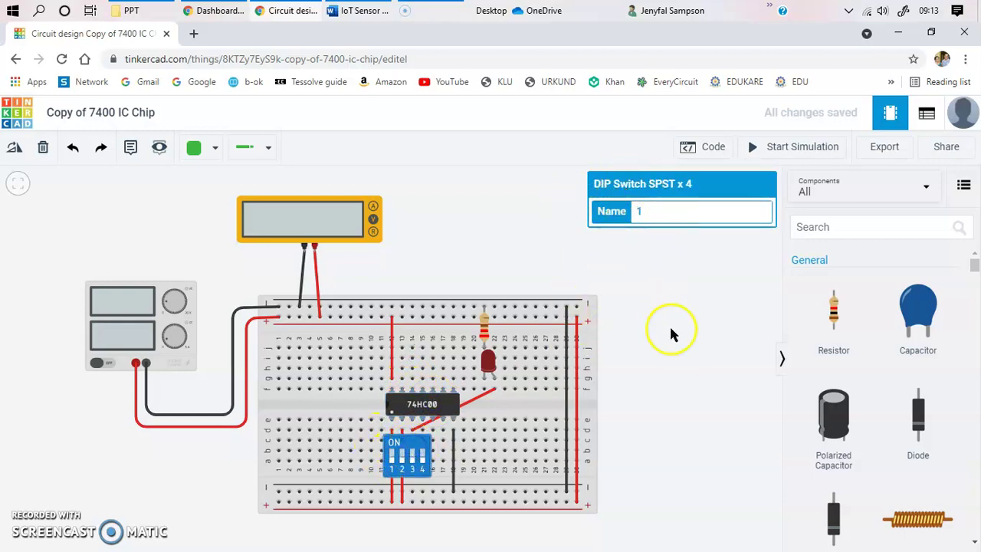
click(679, 350)
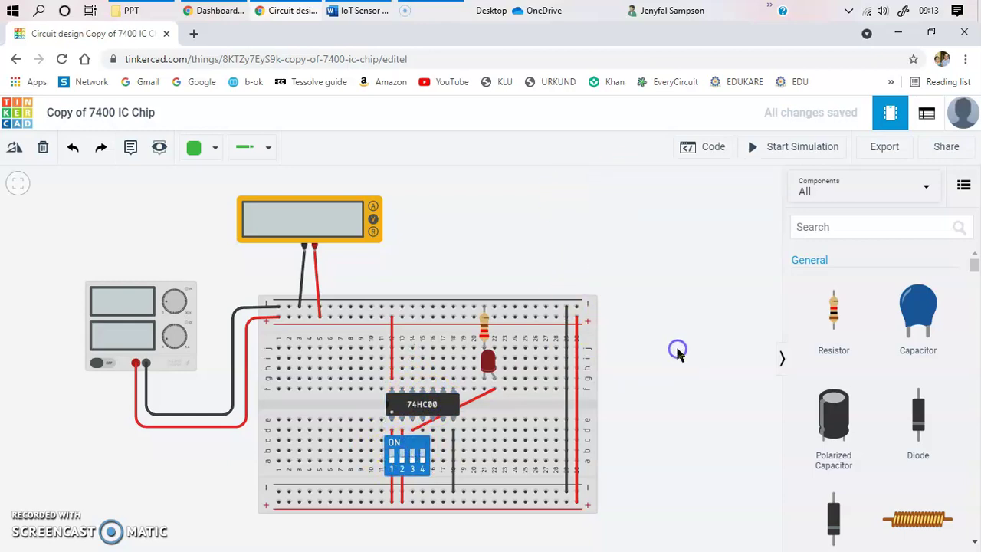
click(592, 309)
click(672, 280)
click(160, 293)
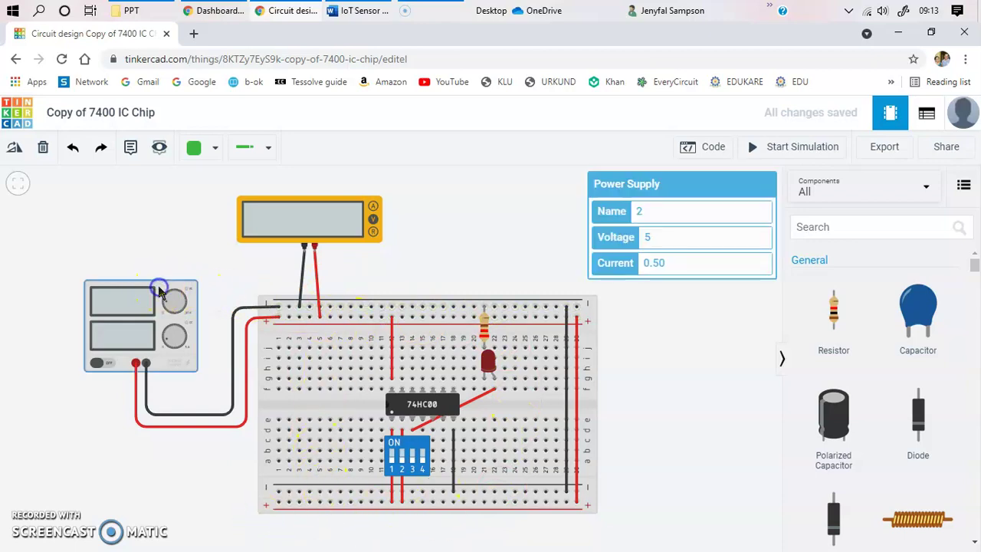
click(719, 375)
scroll(953, 379, down, 6)
scroll(953, 383, down, 3)
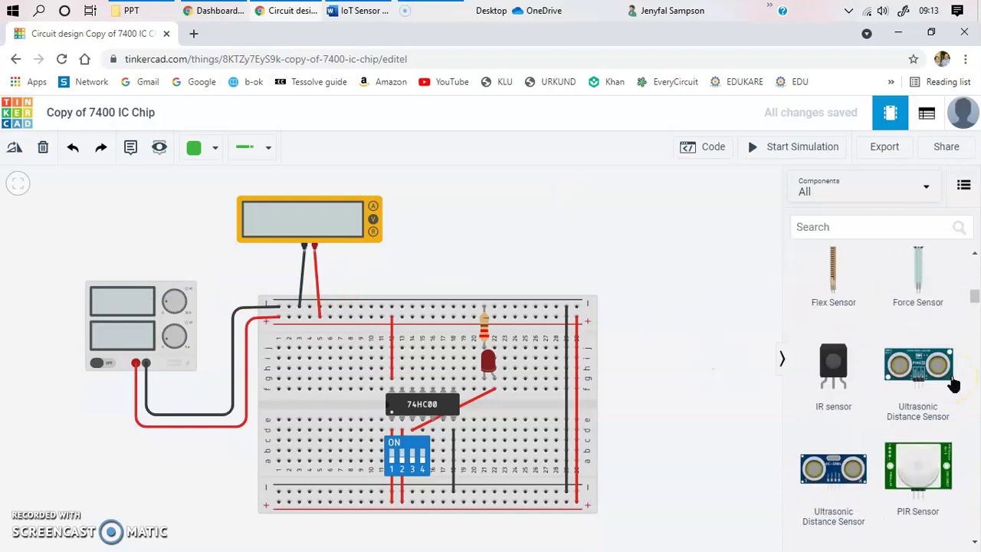
scroll(953, 384, down, 8)
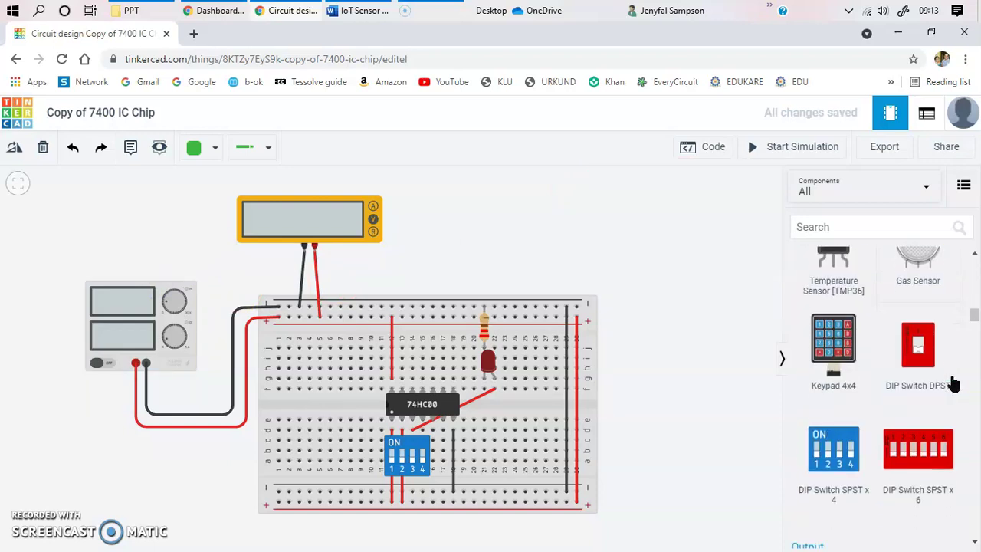
- Scroll the Components panel past outputs, power and breadboards down to the Instruments section
scroll(953, 384, down, 10)
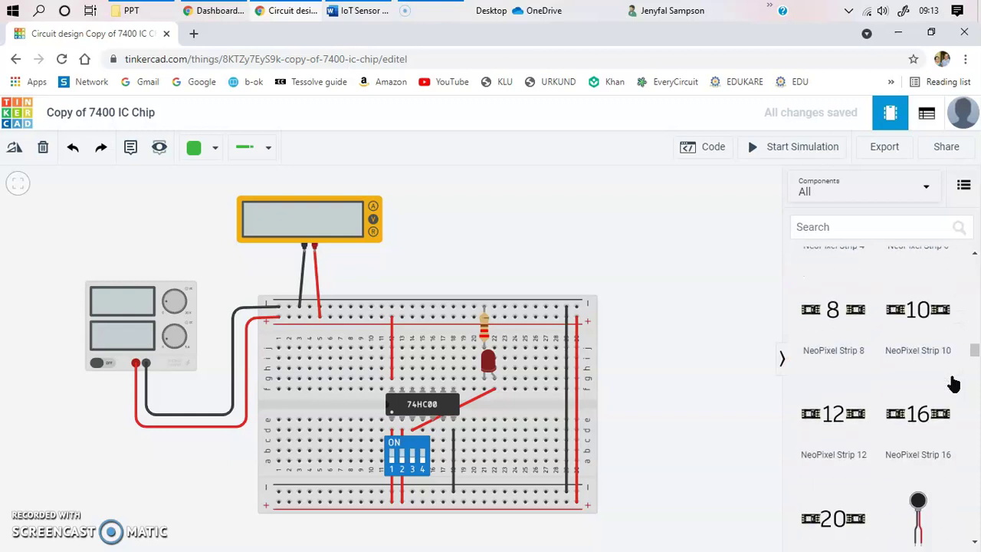
scroll(953, 383, down, 10)
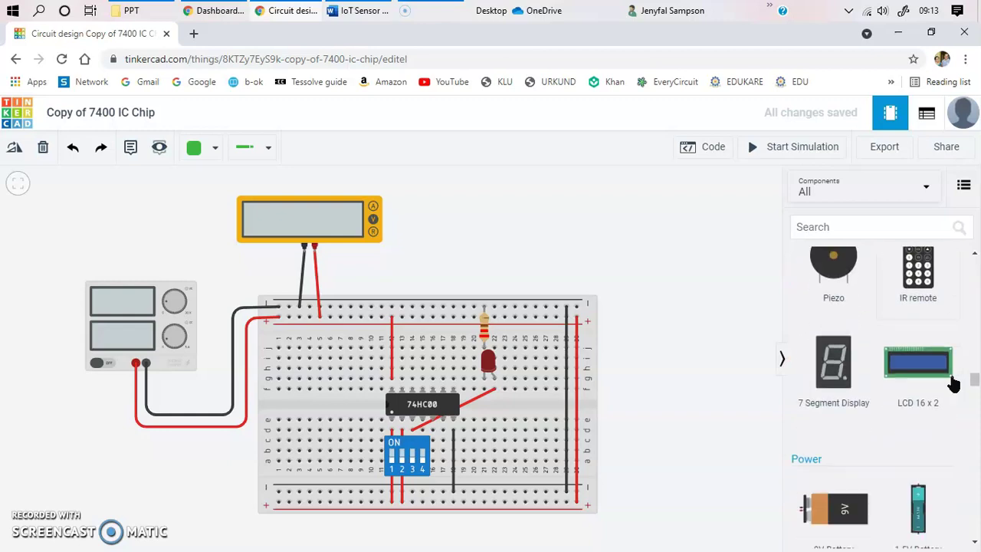
scroll(953, 383, down, 3)
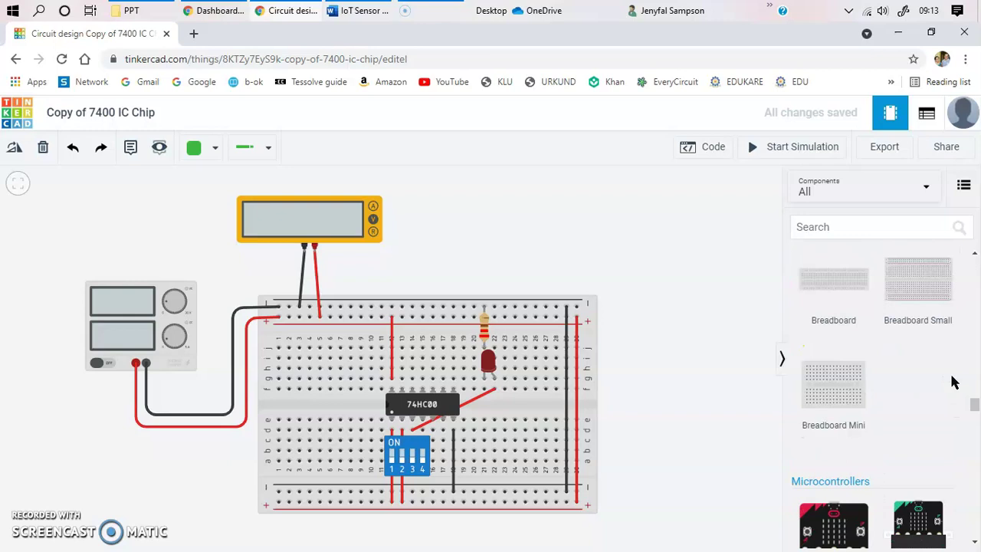
scroll(953, 384, down, 2)
scroll(953, 383, down, 15)
scroll(920, 376, up, 3)
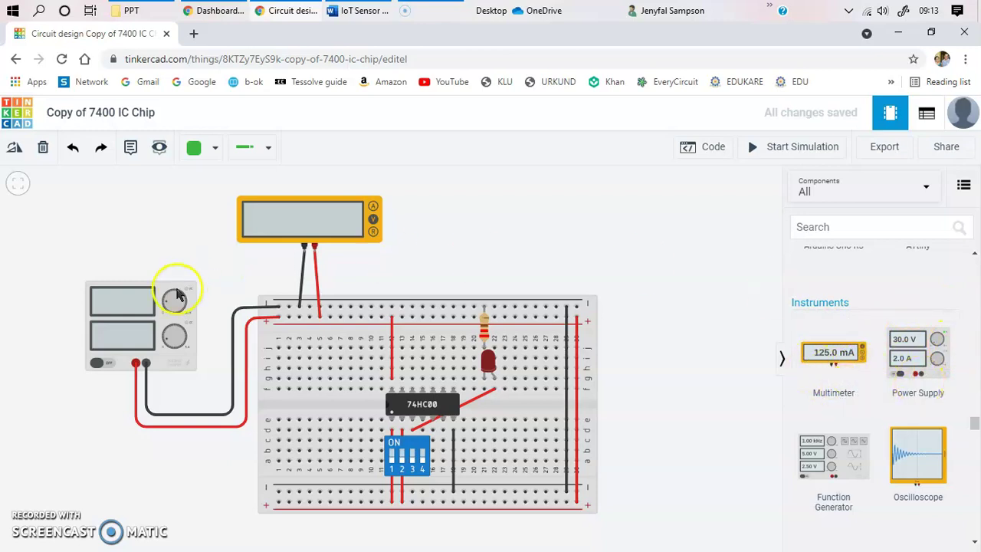
click(181, 366)
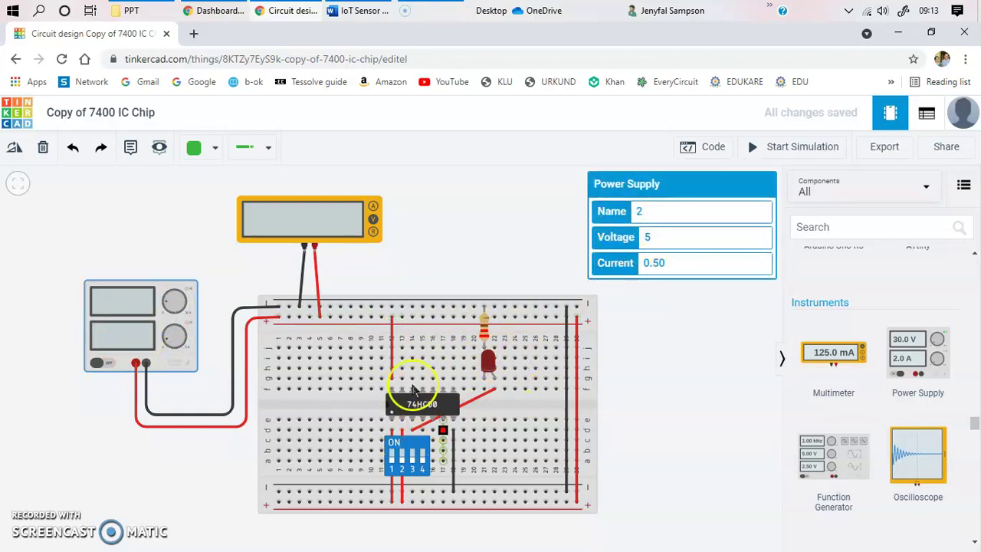
mouse_move(414, 426)
mouse_down()
mouse_move(448, 424)
mouse_move(409, 401)
mouse_move(416, 420)
mouse_move(401, 403)
mouse_move(406, 428)
mouse_up()
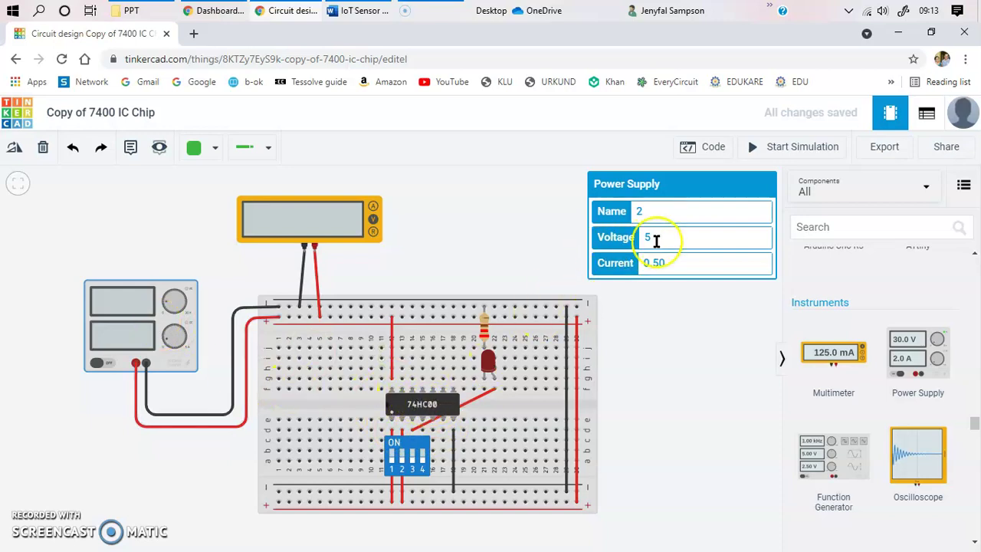
double_click(652, 265)
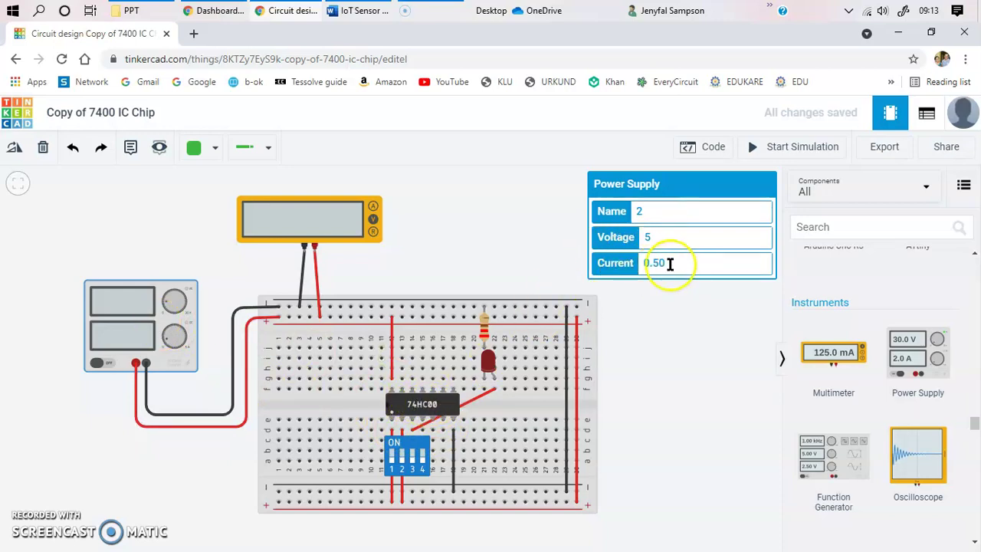
click(710, 263)
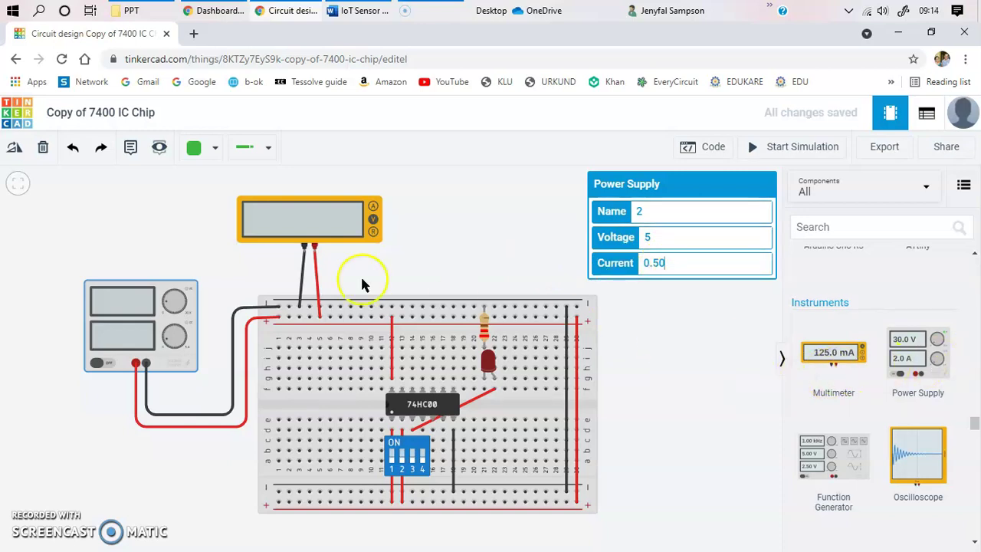
click(545, 237)
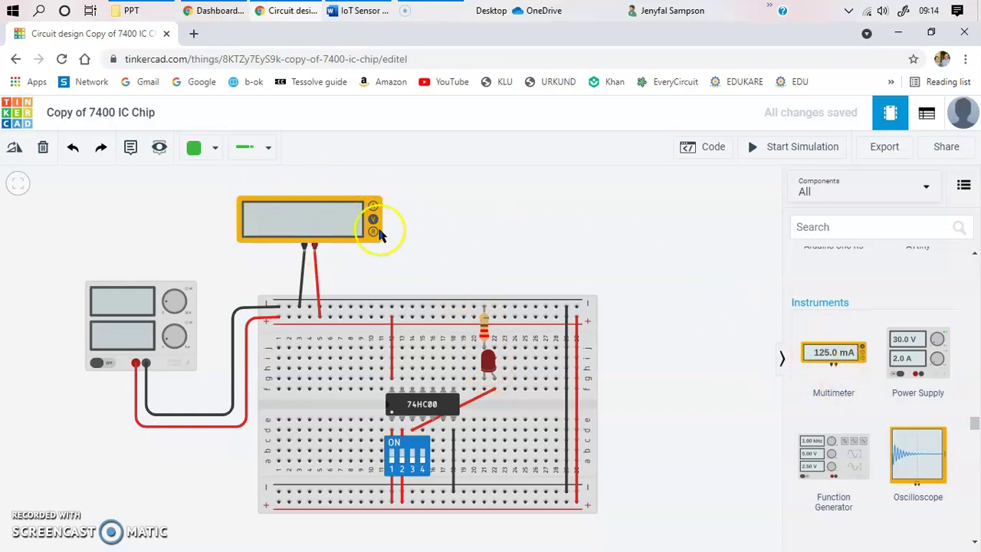
click(325, 207)
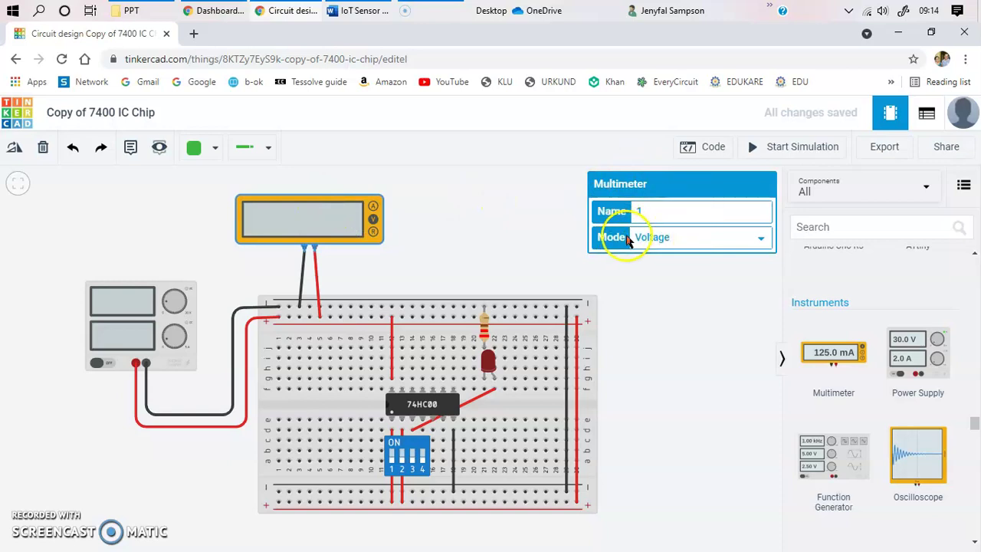
click(657, 238)
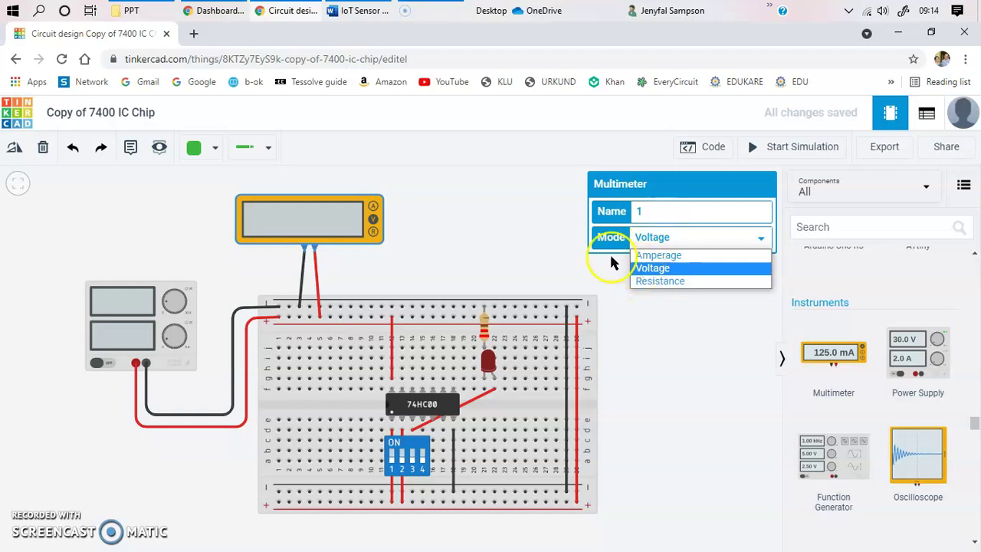
click(569, 233)
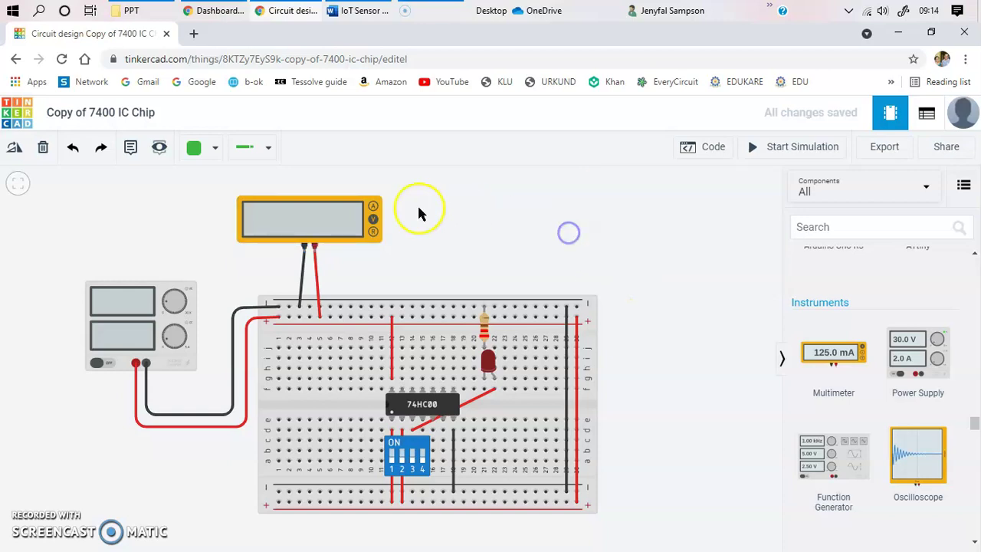
click(373, 233)
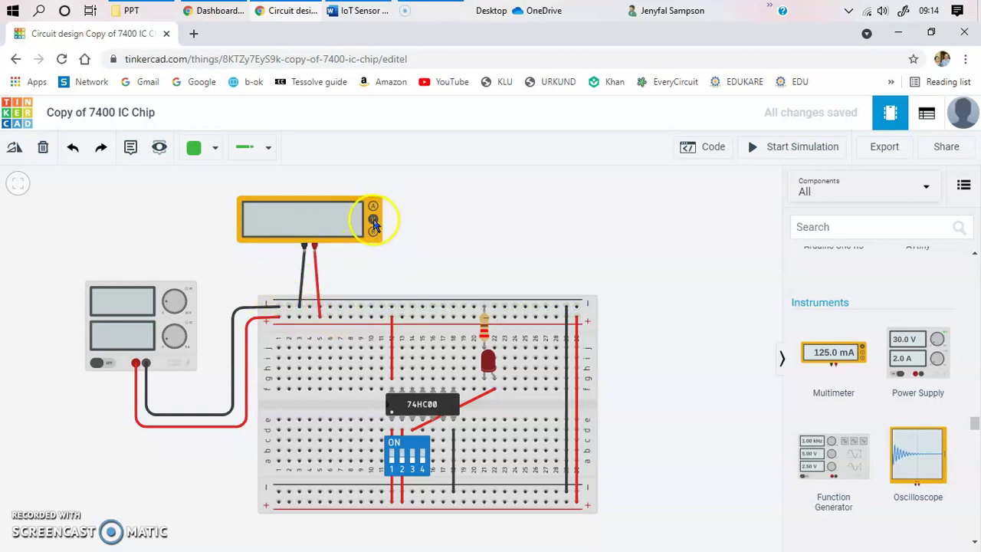
click(321, 318)
click(270, 310)
click(270, 321)
click(392, 381)
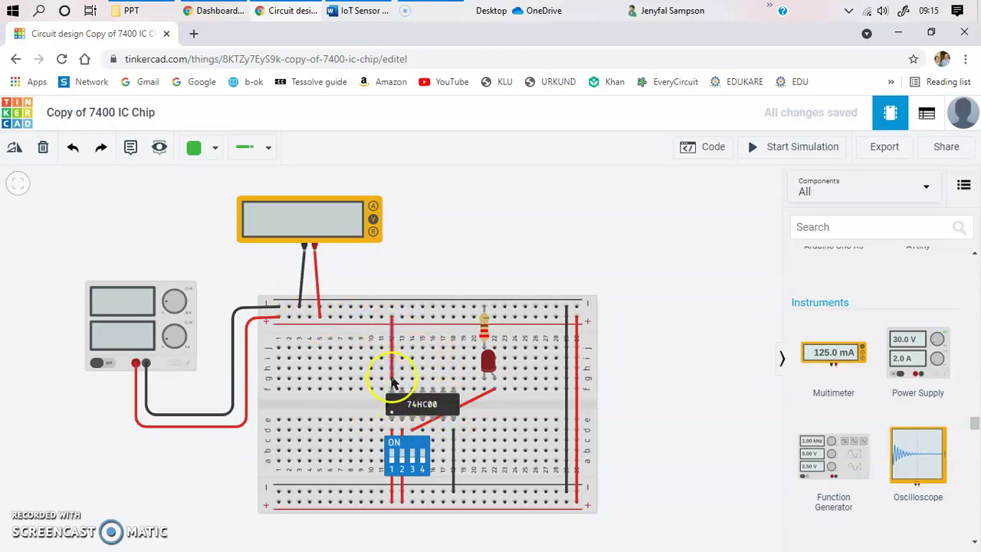
drag(391, 381, 391, 317)
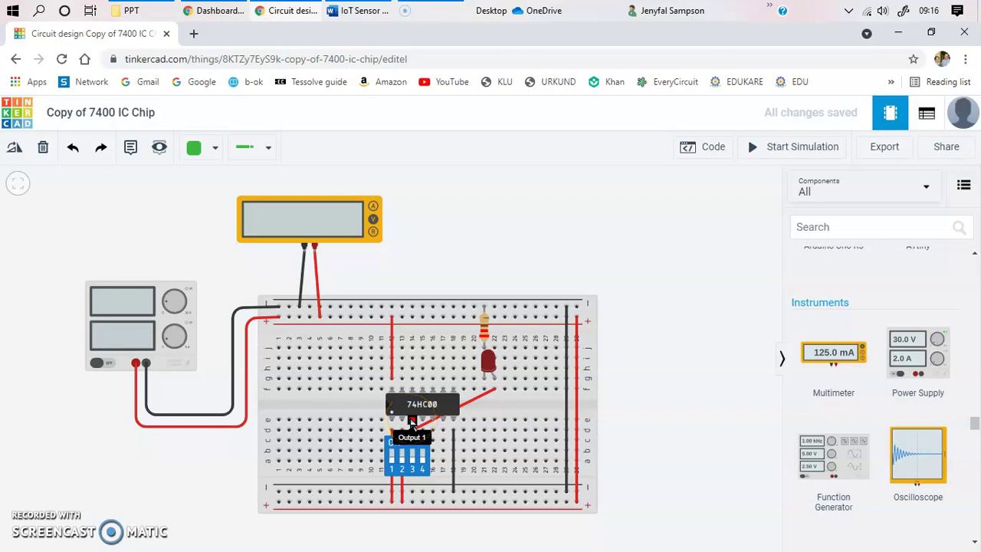
- Identify the 74HC00's Input 1A, Input 1B and Output 1 pins
click(391, 420)
click(412, 421)
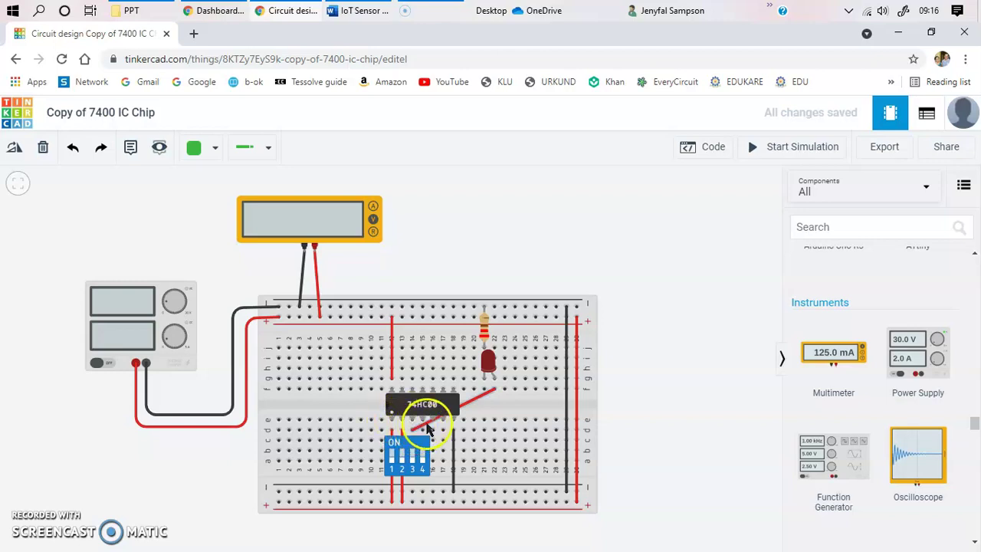
click(412, 423)
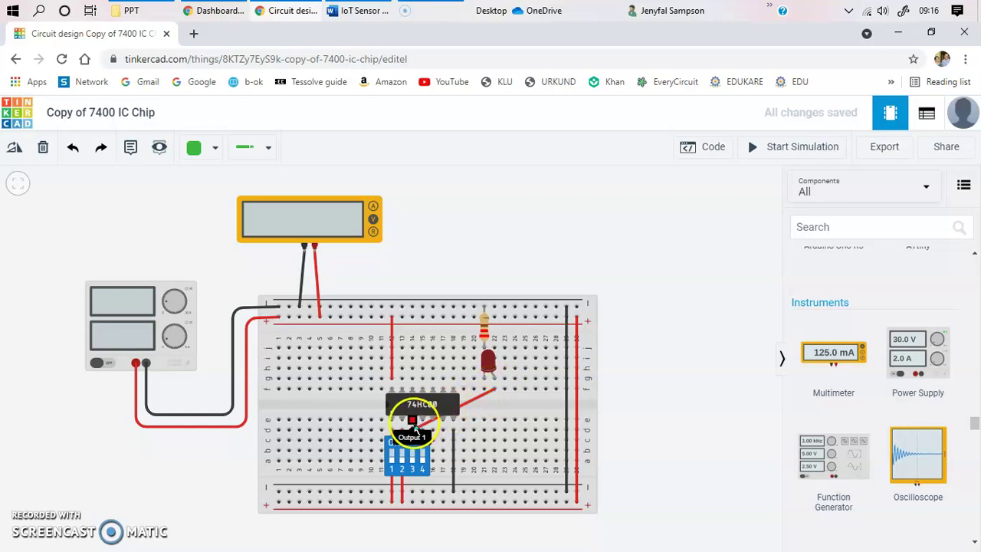
click(403, 422)
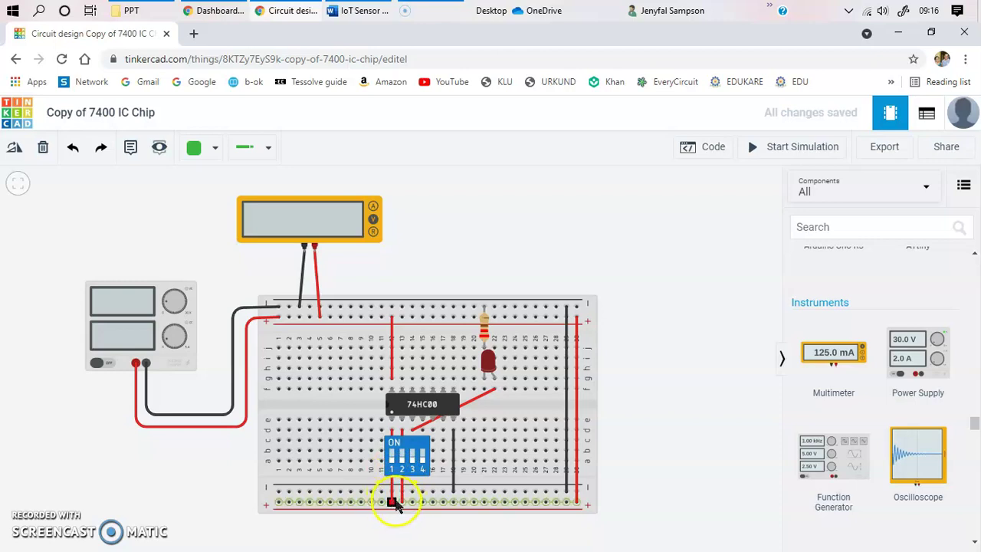
- Reattach the red wire and the second switch's wire to the bottom power rail
click(403, 506)
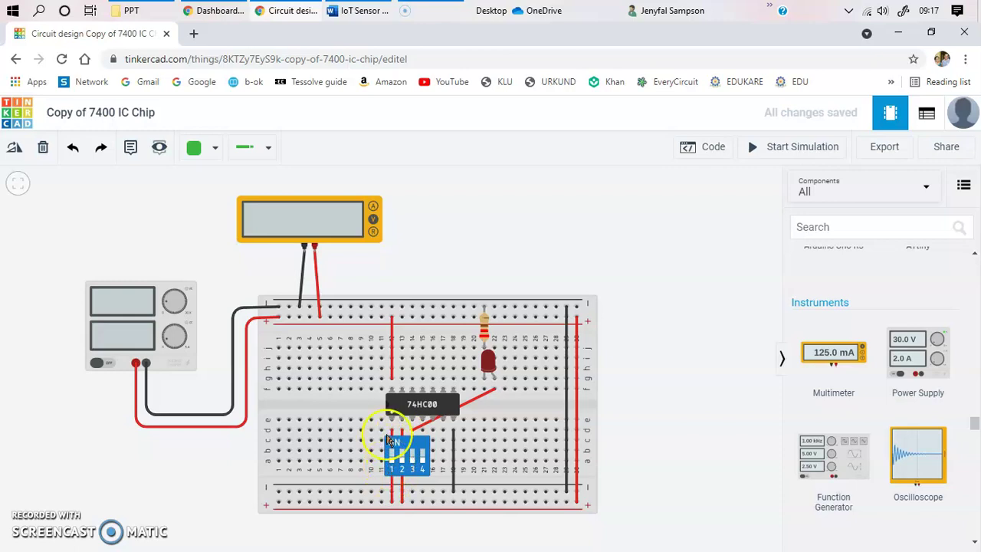
click(401, 476)
click(401, 502)
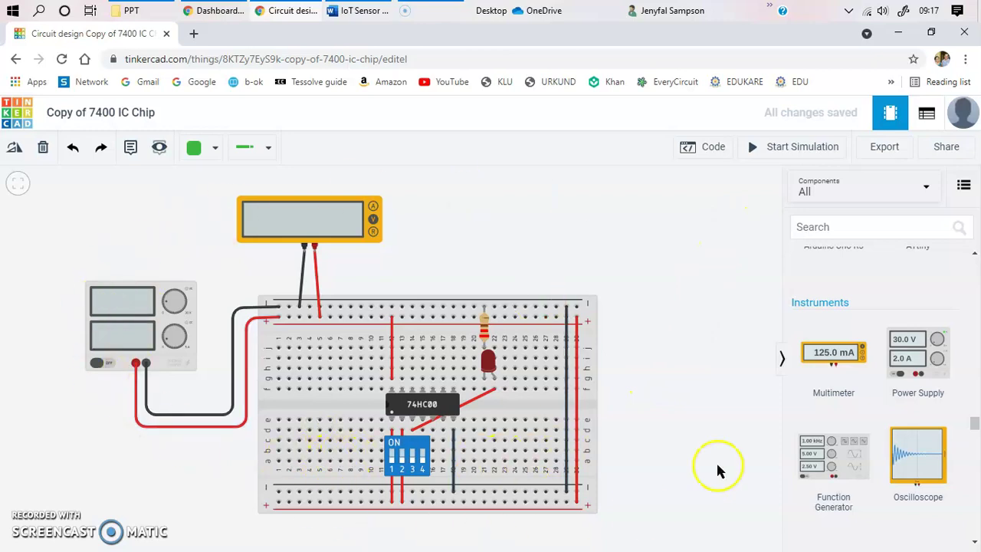
- Run the simulation, with the multimeter at 5.00 V and the supply at 5.00 V, 11.3 mA
click(691, 150)
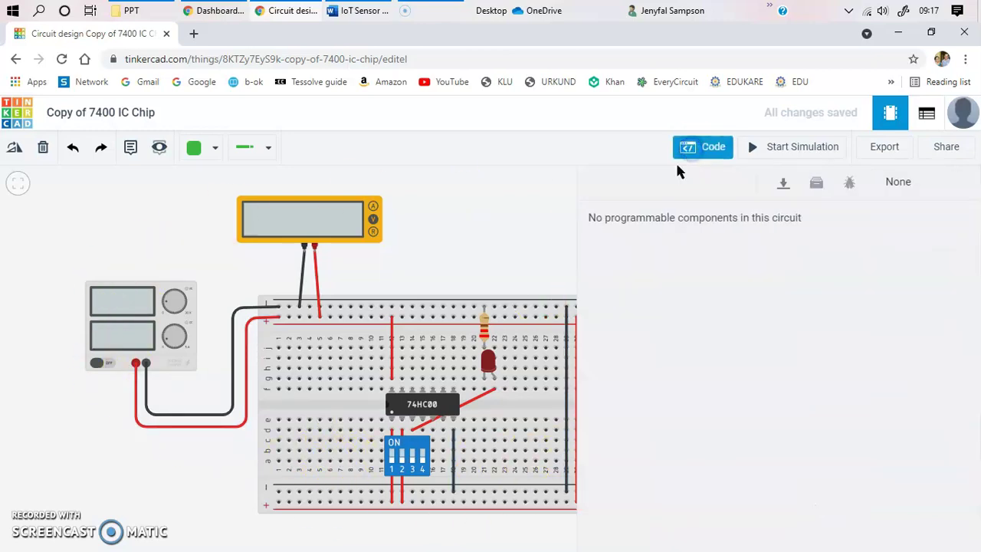
click(690, 146)
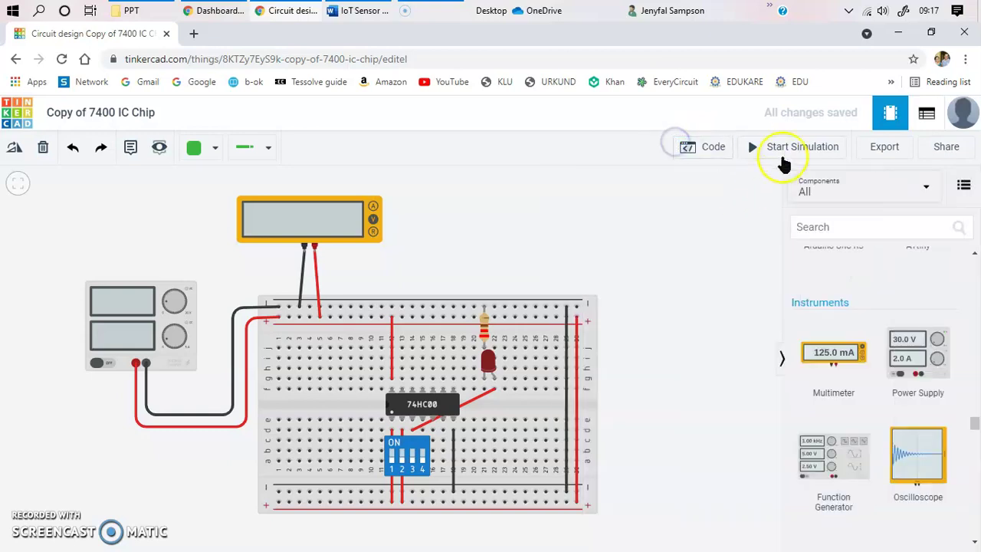
click(769, 146)
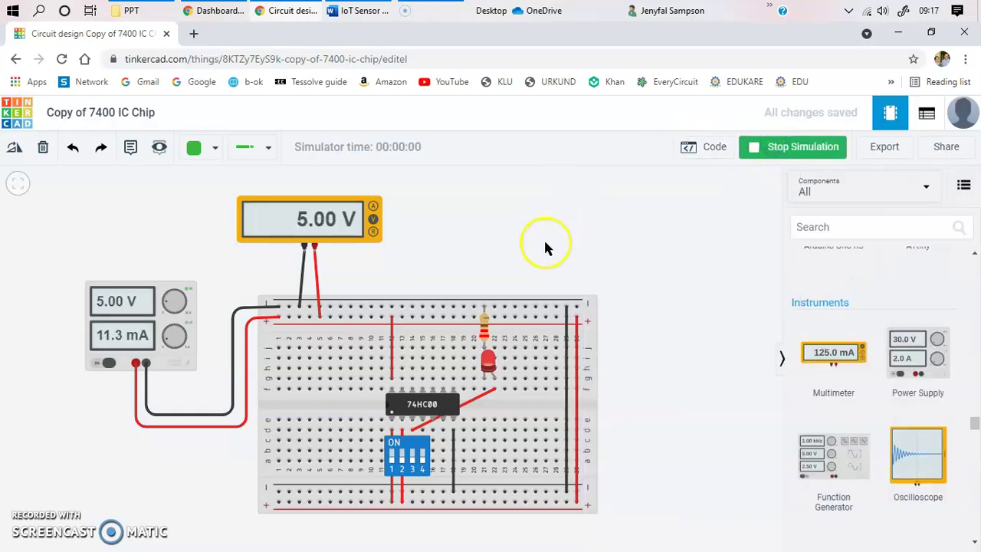
- Flip DIP switch inputs 1 and 2 on and off repeatedly while the LED stays lit
click(391, 464)
click(399, 466)
click(399, 466)
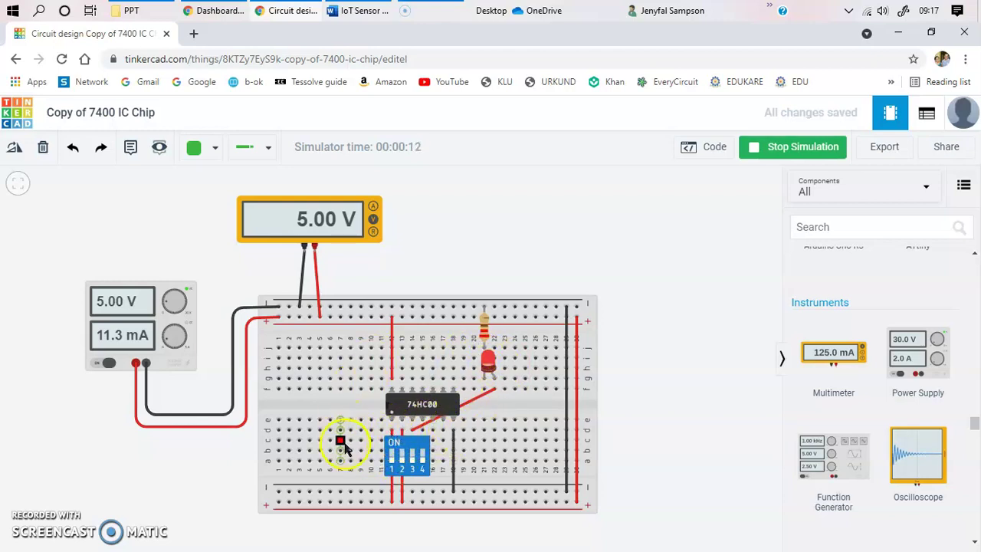
click(393, 463)
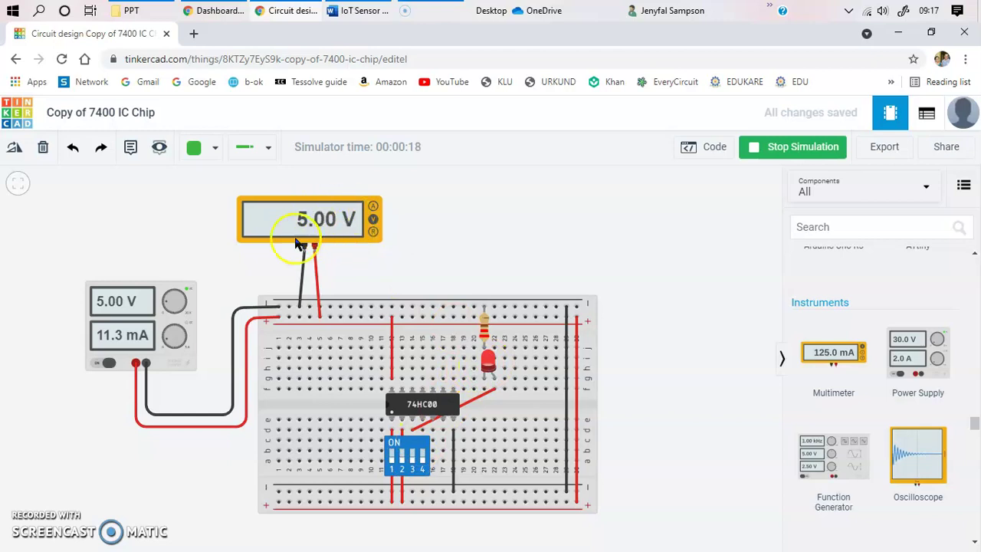
click(404, 463)
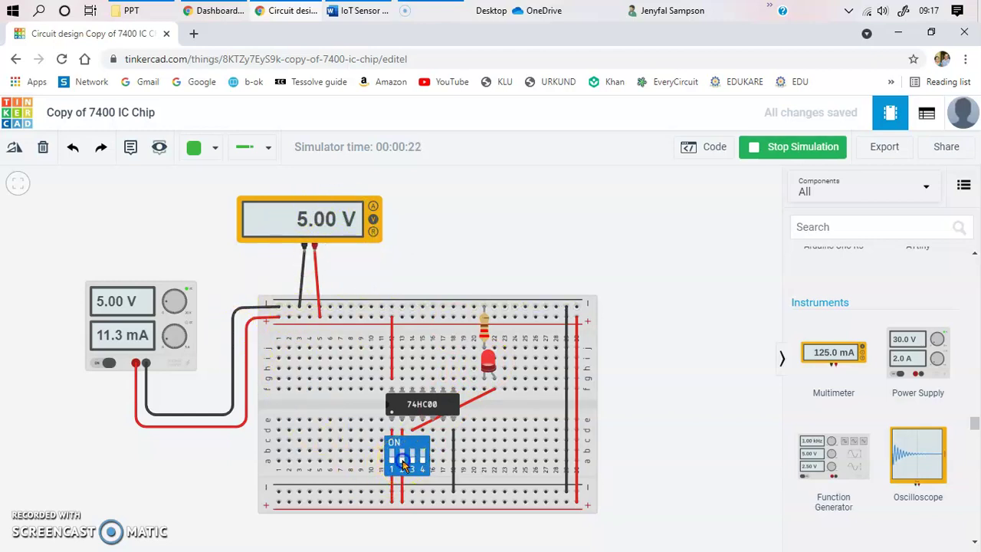
click(402, 456)
click(490, 369)
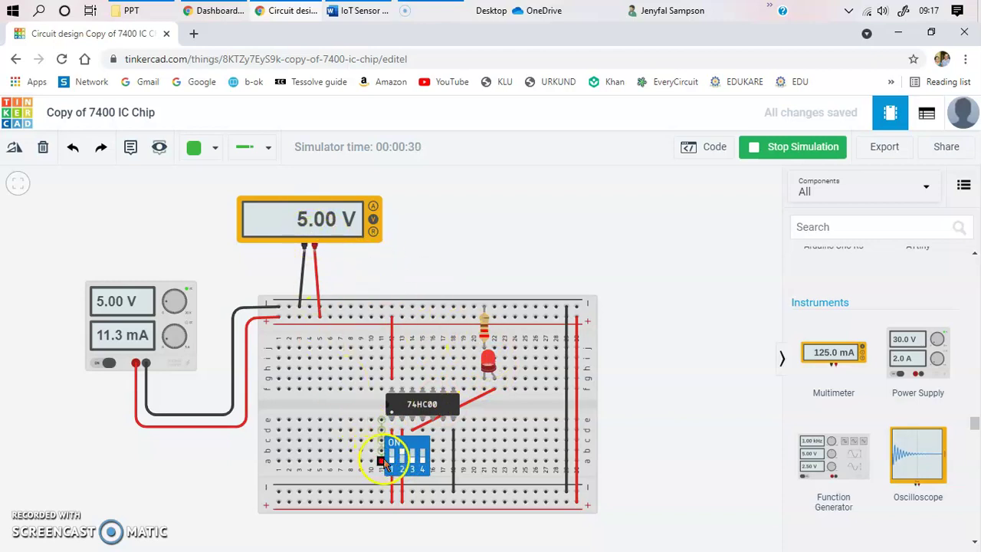
click(403, 457)
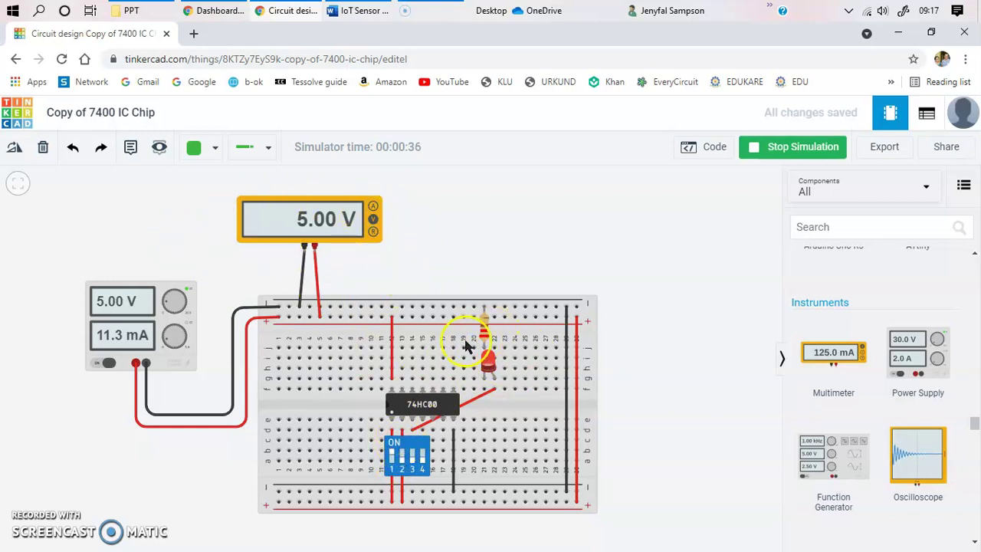
- Flip switches 2, 1 and 3 so the LED goes dark and the supply draws 18.9 µA
click(402, 455)
click(396, 454)
click(413, 458)
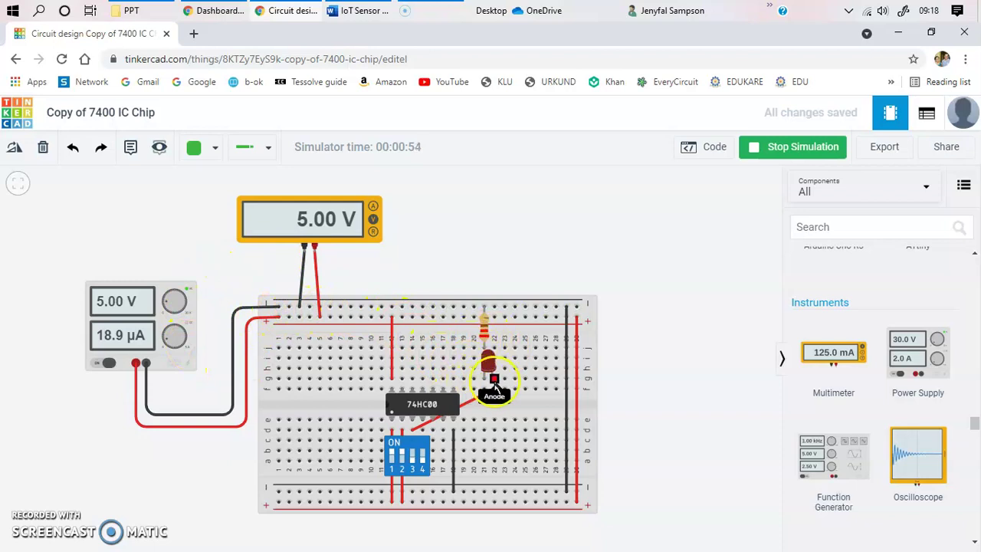
mouse_move(498, 383)
mouse_down()
mouse_move(483, 376)
mouse_move(494, 388)
mouse_up()
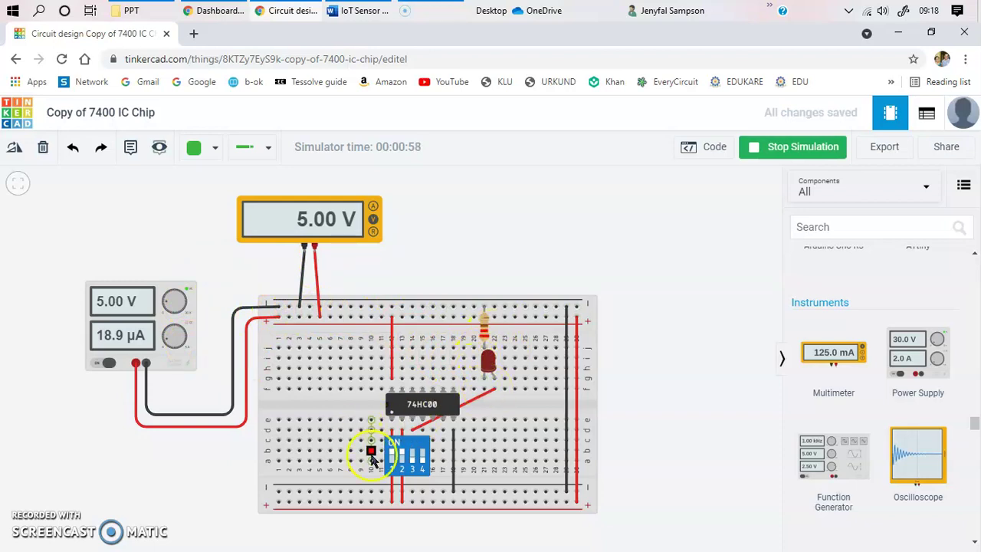